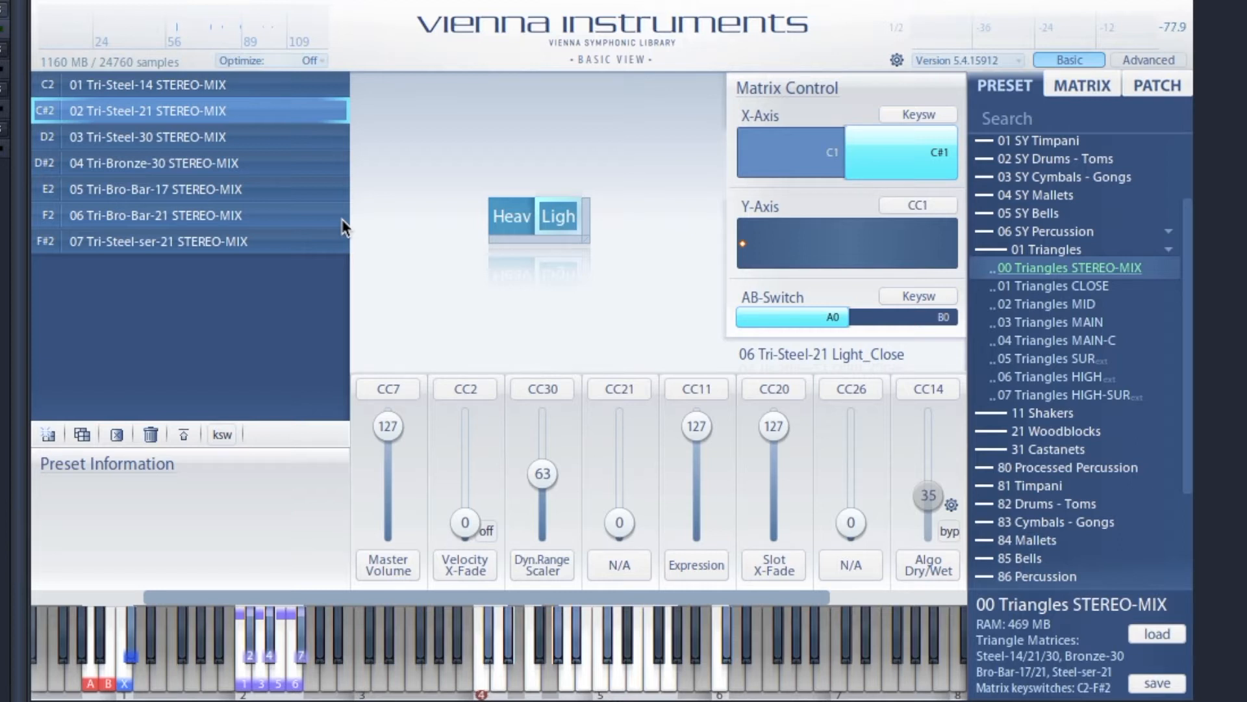
# - Go through the Tri-Steel-30, Tri-Bronze-30 and Tri-Steel-ser-21 triangle matrices and audition a triangle note
pyautogui.click(147, 141)
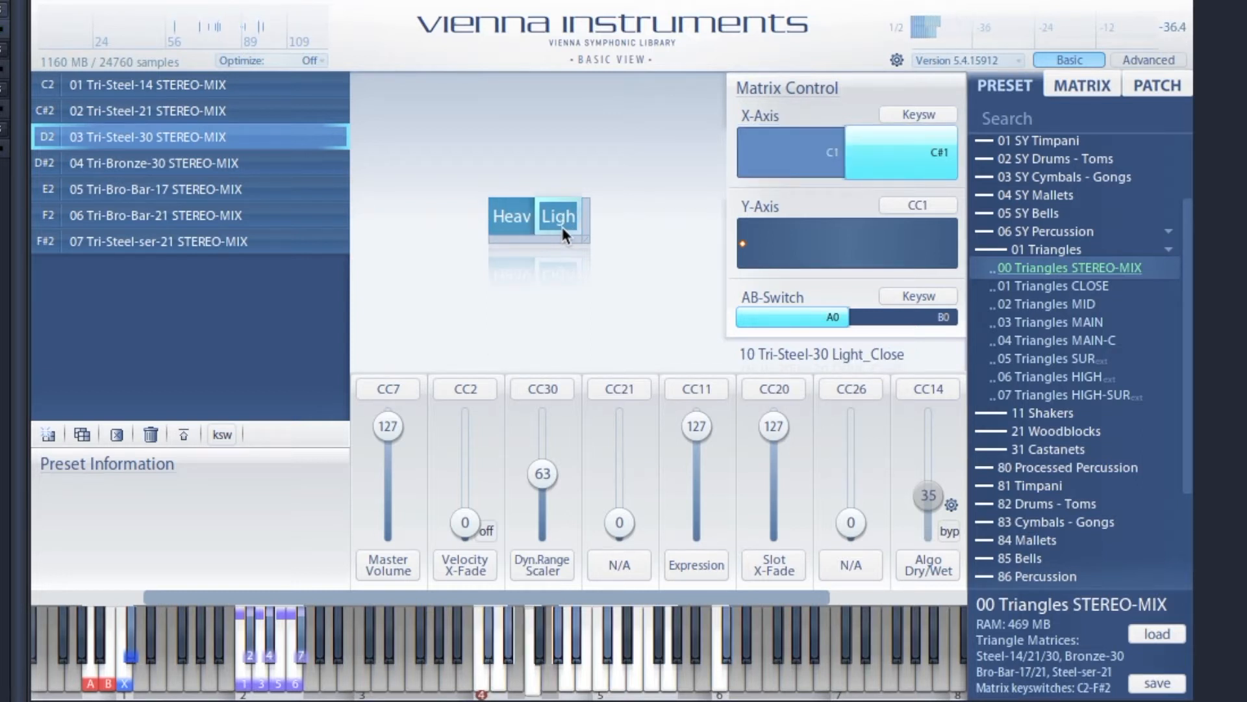
pyautogui.click(161, 171)
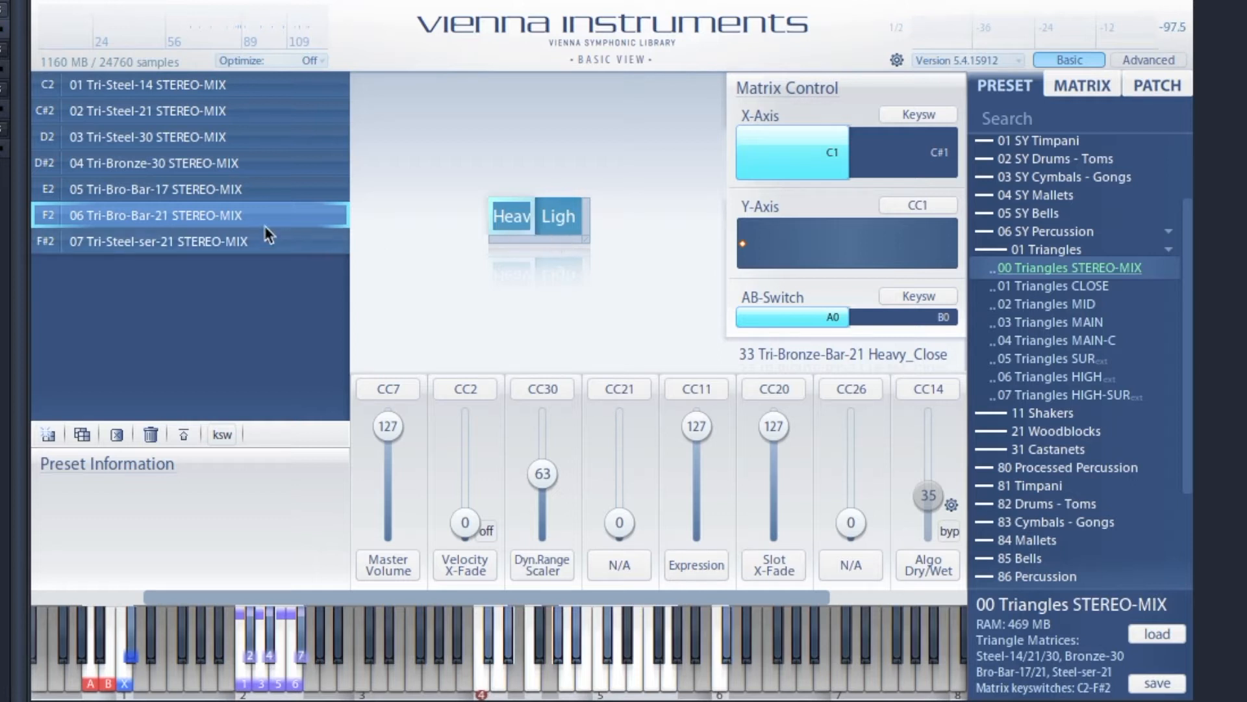
pyautogui.click(161, 249)
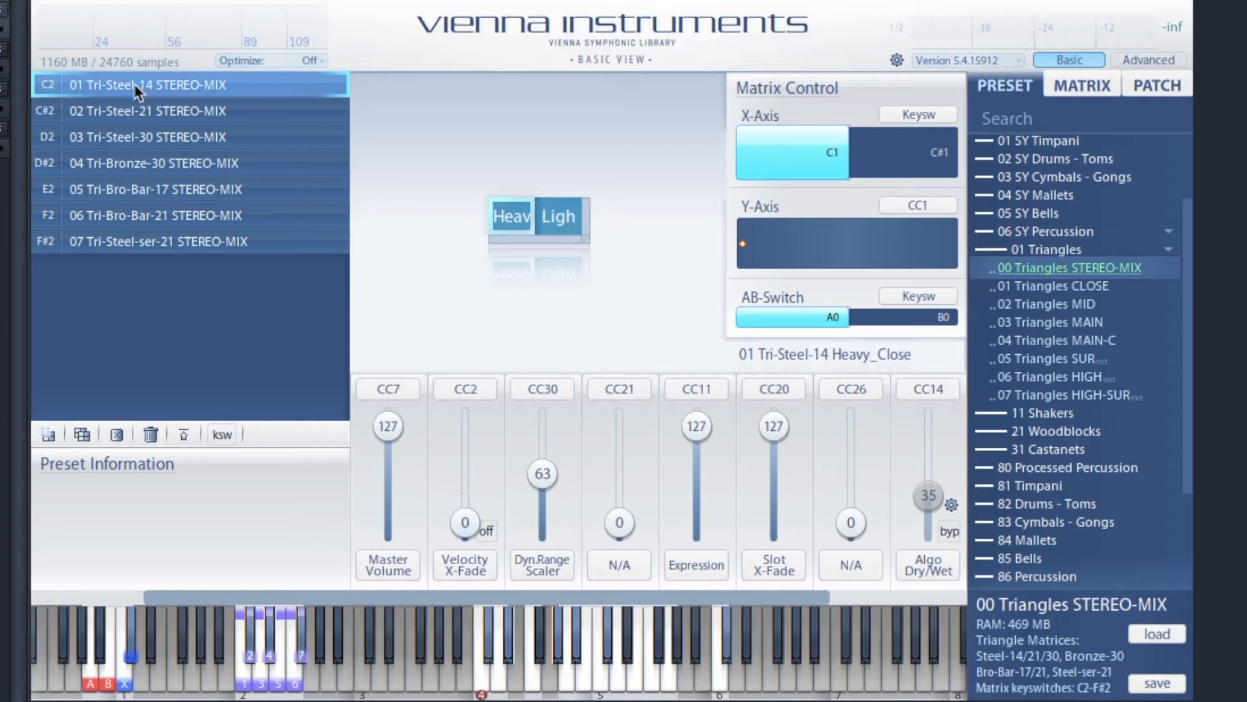
pyautogui.click(497, 669)
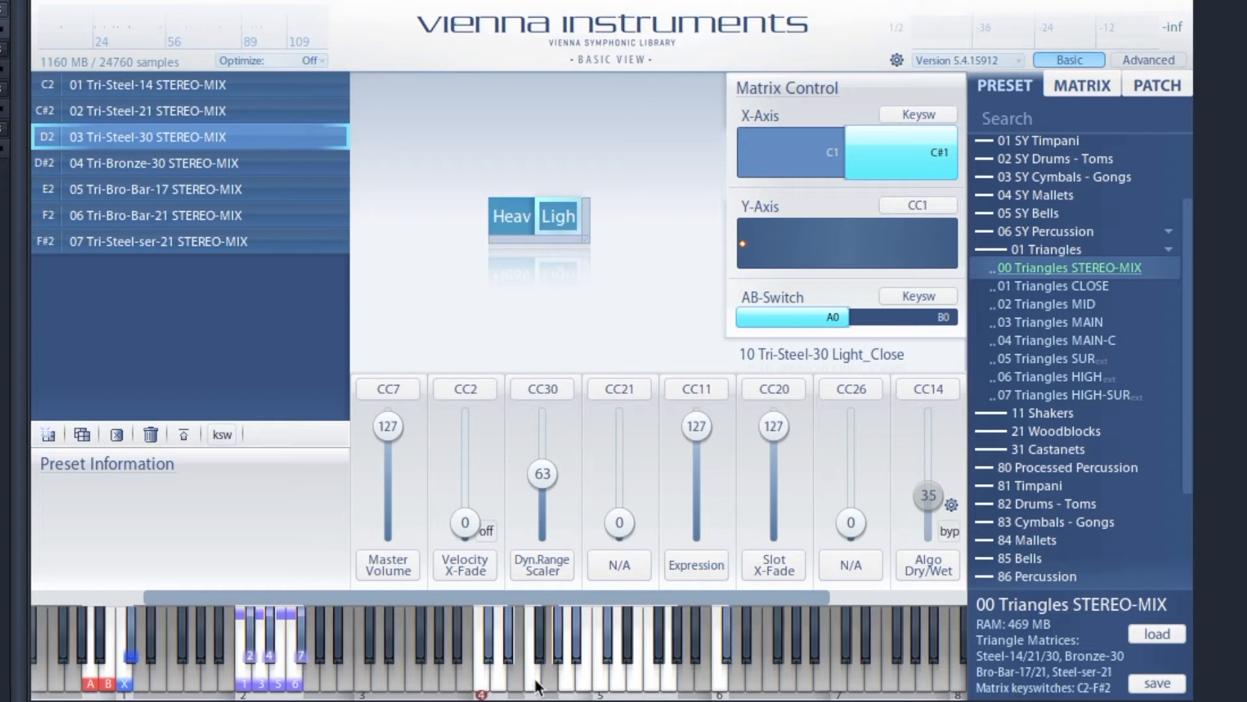
# - Audition a Tri-Bro-Bar note, try Velocity X-Fade by lowering it to about 7, and switch the crossfade off again
pyautogui.click(493, 534)
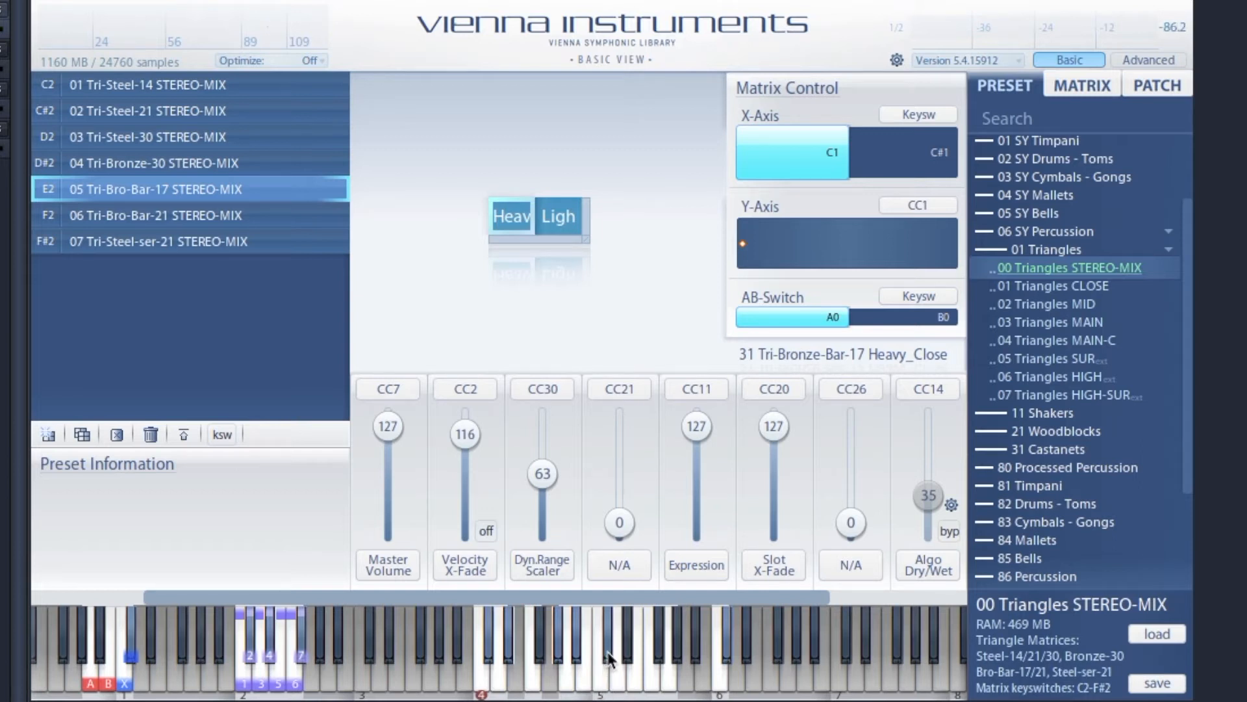
pyautogui.click(609, 656)
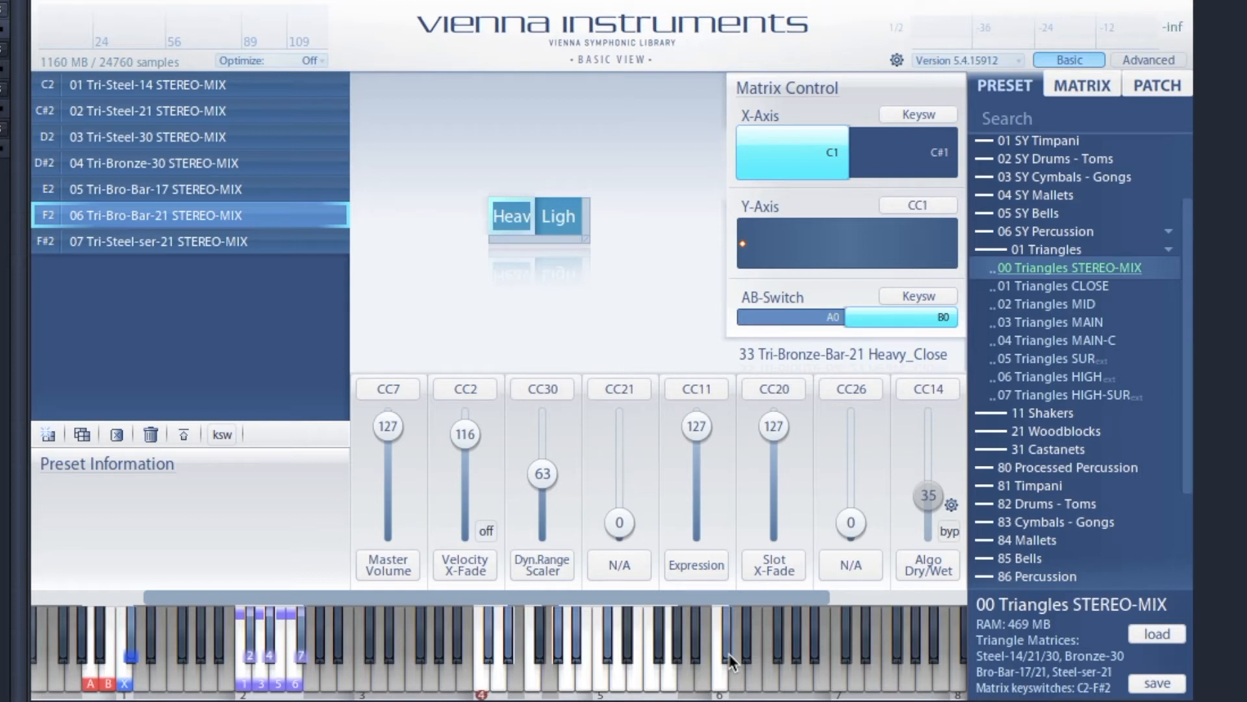
pyautogui.click(486, 531)
pyautogui.moveTo(465, 448); pyautogui.dragTo(464, 452)
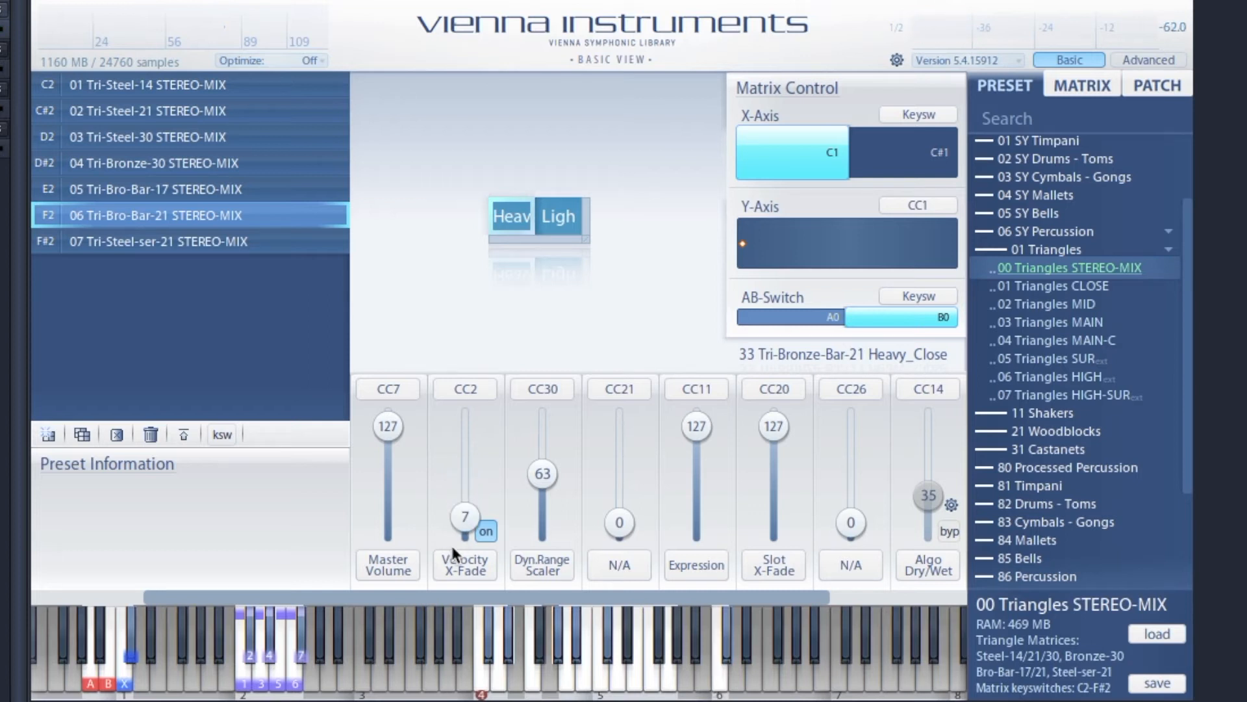
pyautogui.click(486, 532)
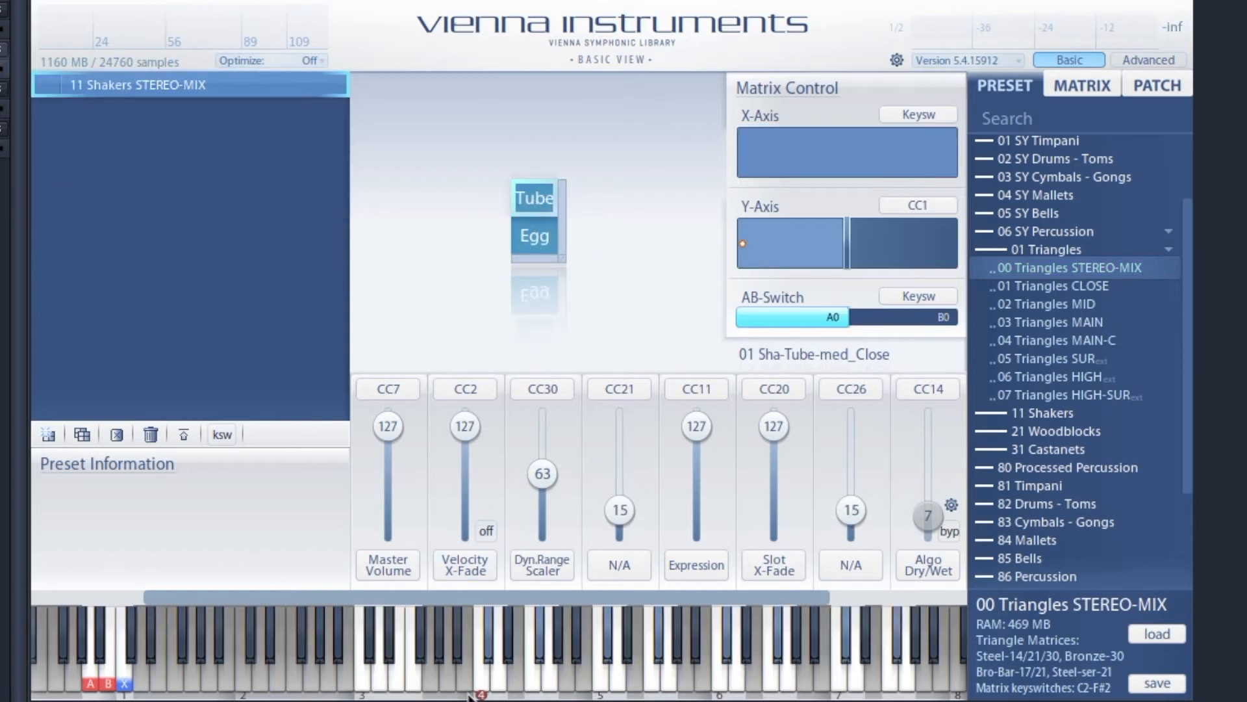
# - Audition the Tube shaker by playing its lowest mapped white keys repeatedly
pyautogui.click(356, 671)
pyautogui.click(362, 681)
pyautogui.click(365, 690)
pyautogui.click(365, 692)
pyautogui.click(382, 690)
pyautogui.click(382, 691)
pyautogui.click(382, 691)
pyautogui.click(400, 688)
pyautogui.click(400, 688)
pyautogui.click(413, 689)
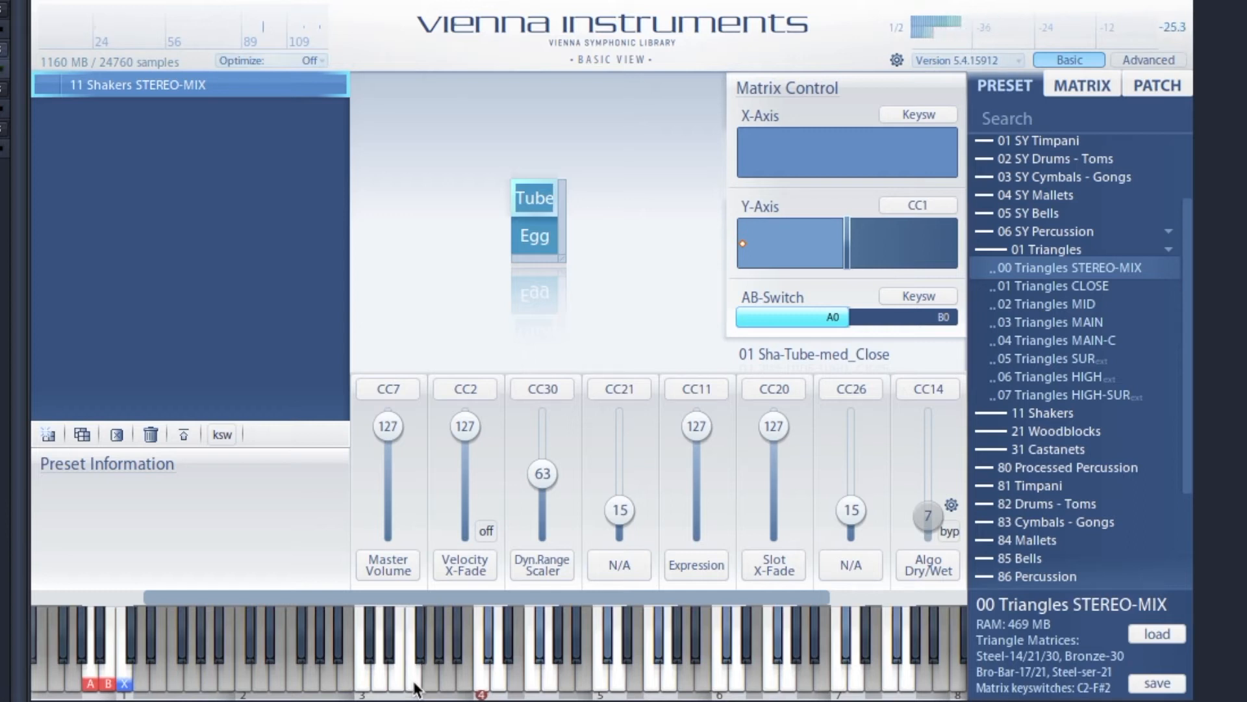
# - Audition the Egg shaker on its lowest mapped white keys
pyautogui.click(362, 674)
pyautogui.click(382, 678)
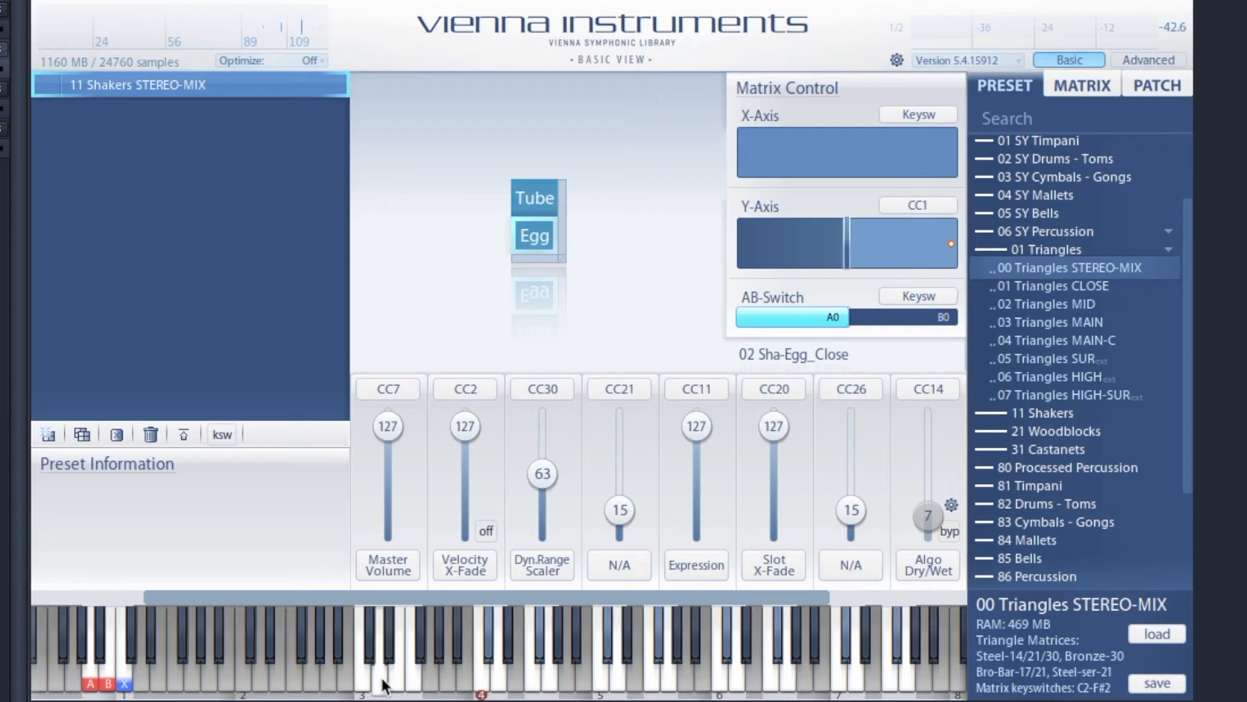
pyautogui.click(396, 682)
pyautogui.click(399, 685)
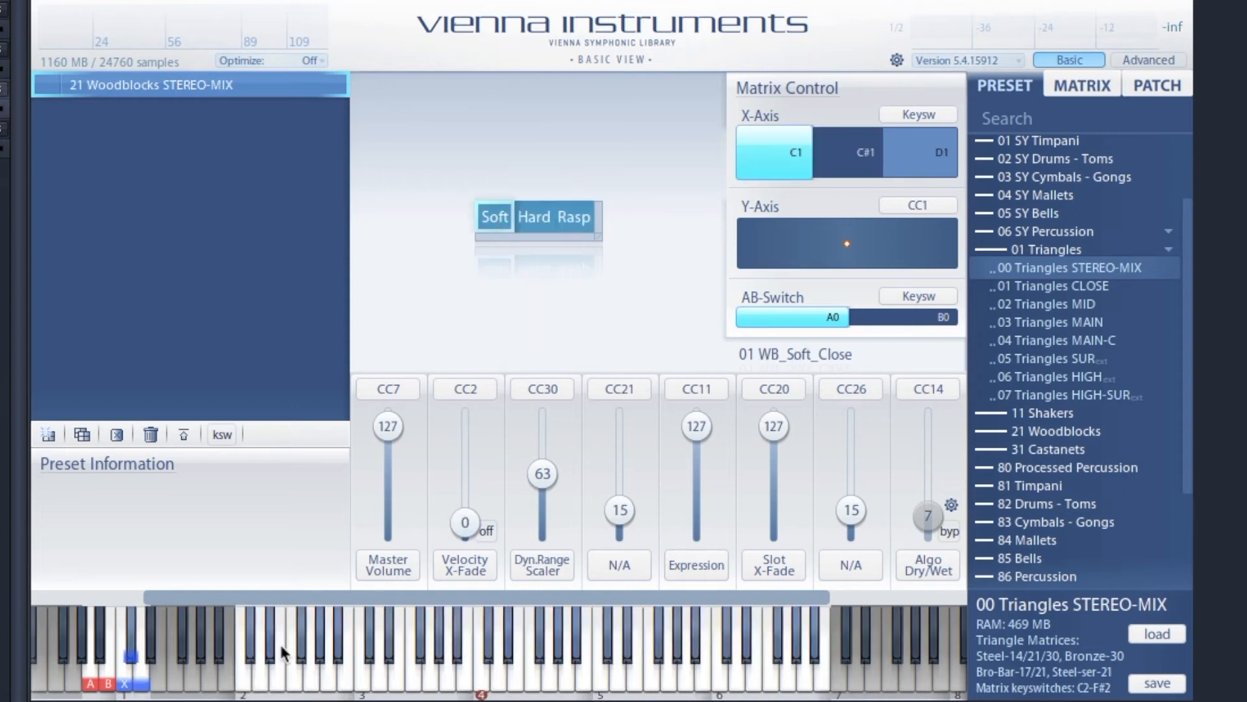
# - Audition the Soft woodblock articulation with notes across the octaves of its mapped key range
pyautogui.click(720, 669)
pyautogui.click(671, 681)
pyautogui.click(252, 682)
pyautogui.click(368, 681)
pyautogui.click(380, 688)
pyautogui.click(482, 684)
pyautogui.click(503, 688)
pyautogui.click(598, 688)
pyautogui.click(619, 679)
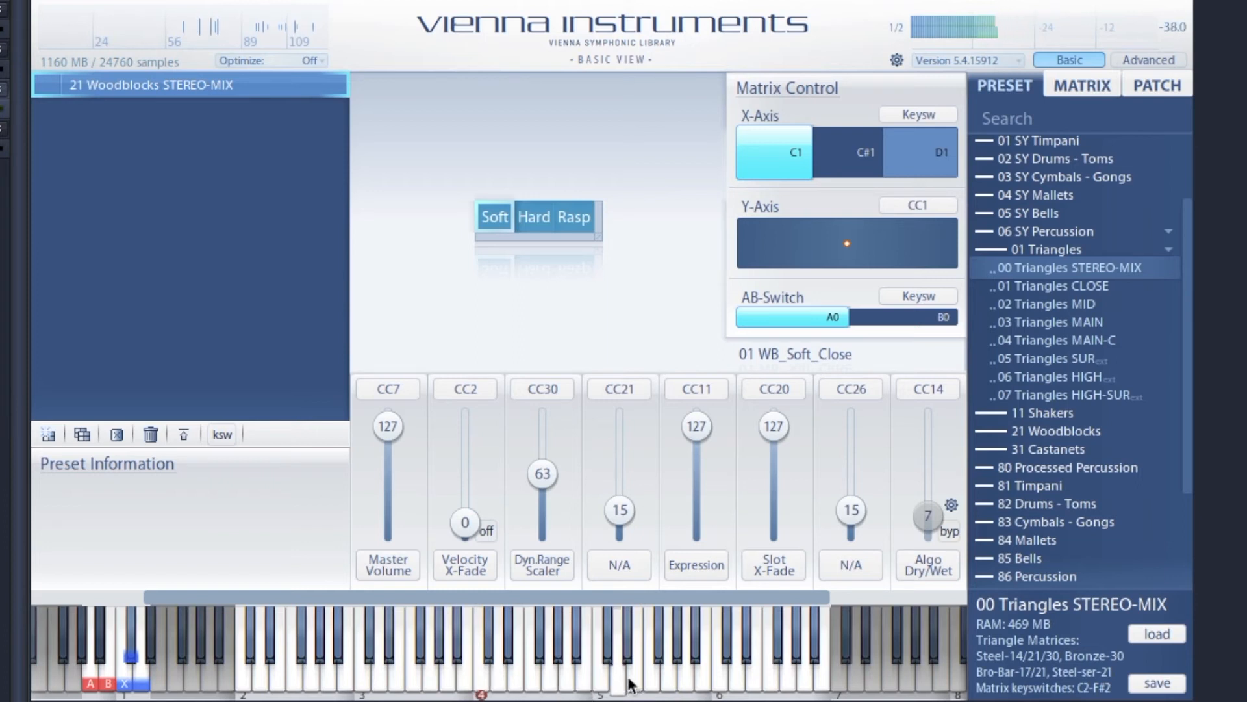
pyautogui.click(728, 689)
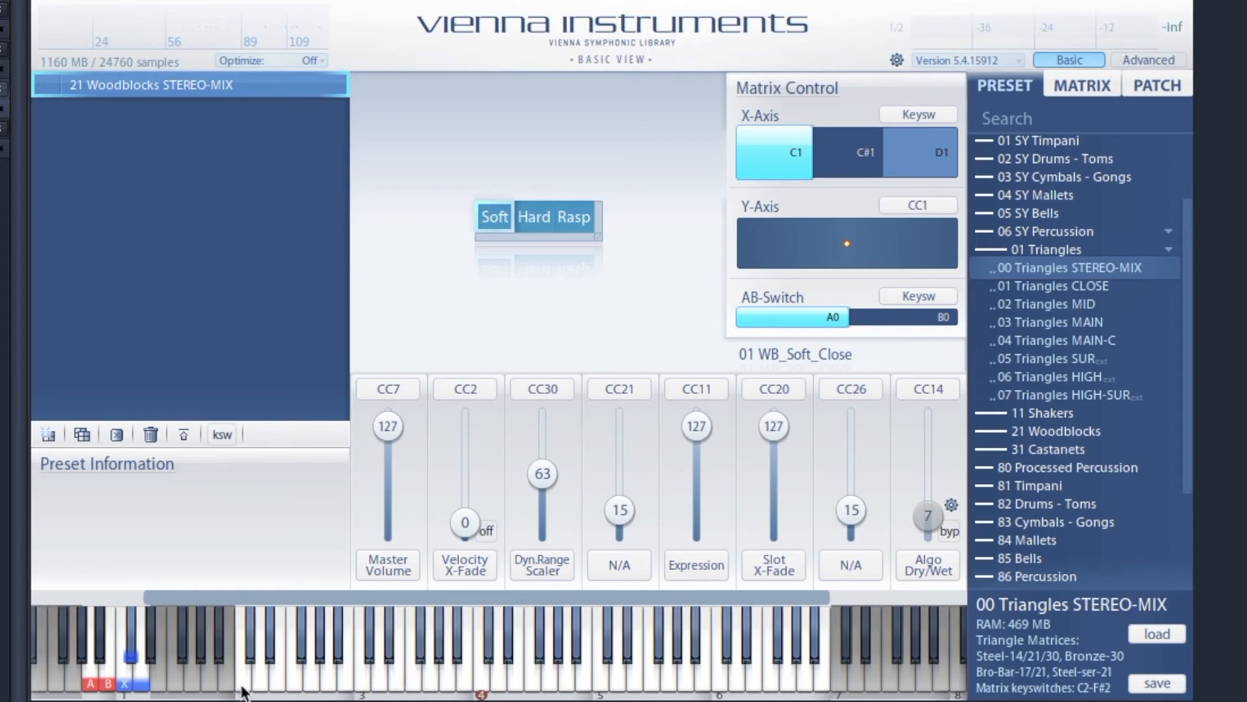
pyautogui.click(361, 686)
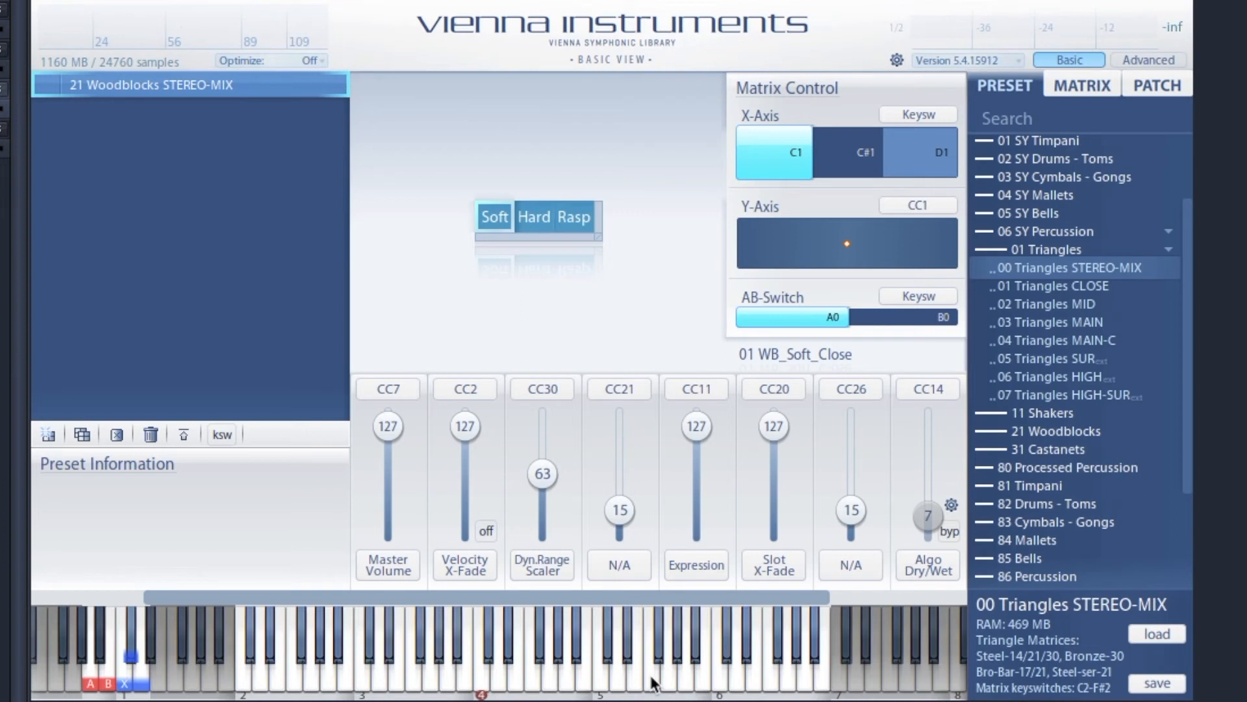
pyautogui.click(300, 685)
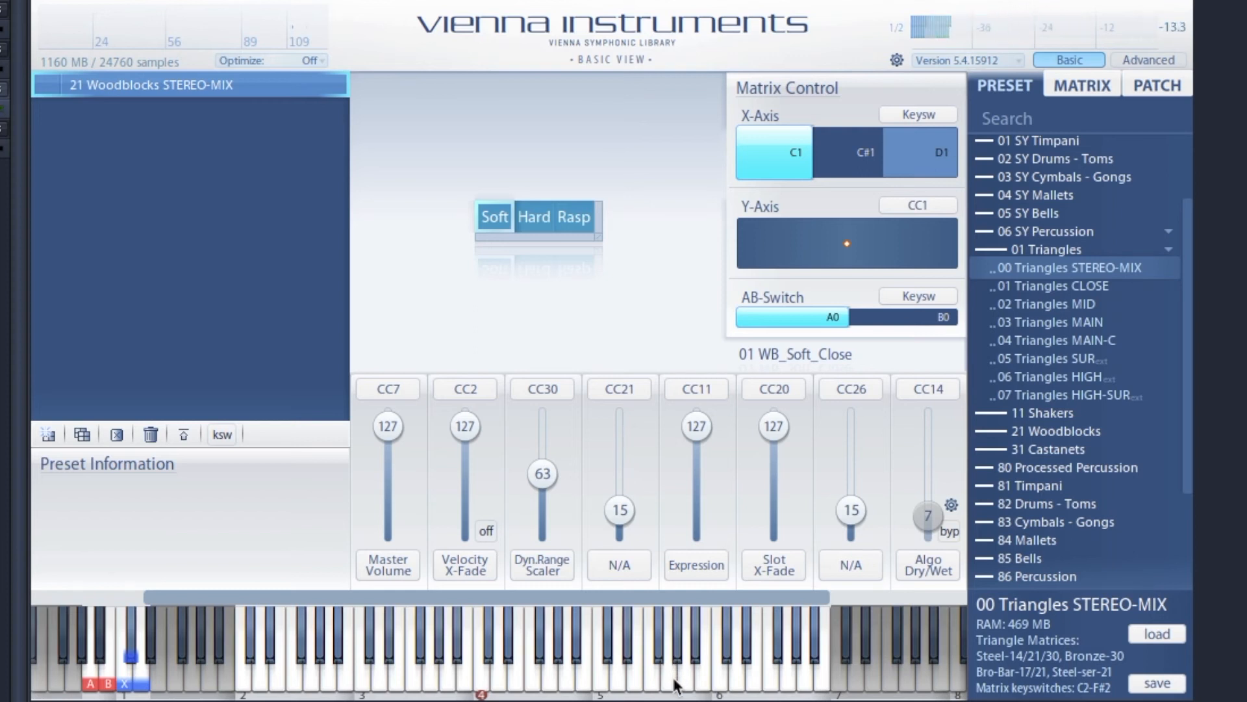
# - Change the woodblocks' AB-Switch from A0 to B0 and step through the Hard and Rasp articulations
pyautogui.click(90, 683)
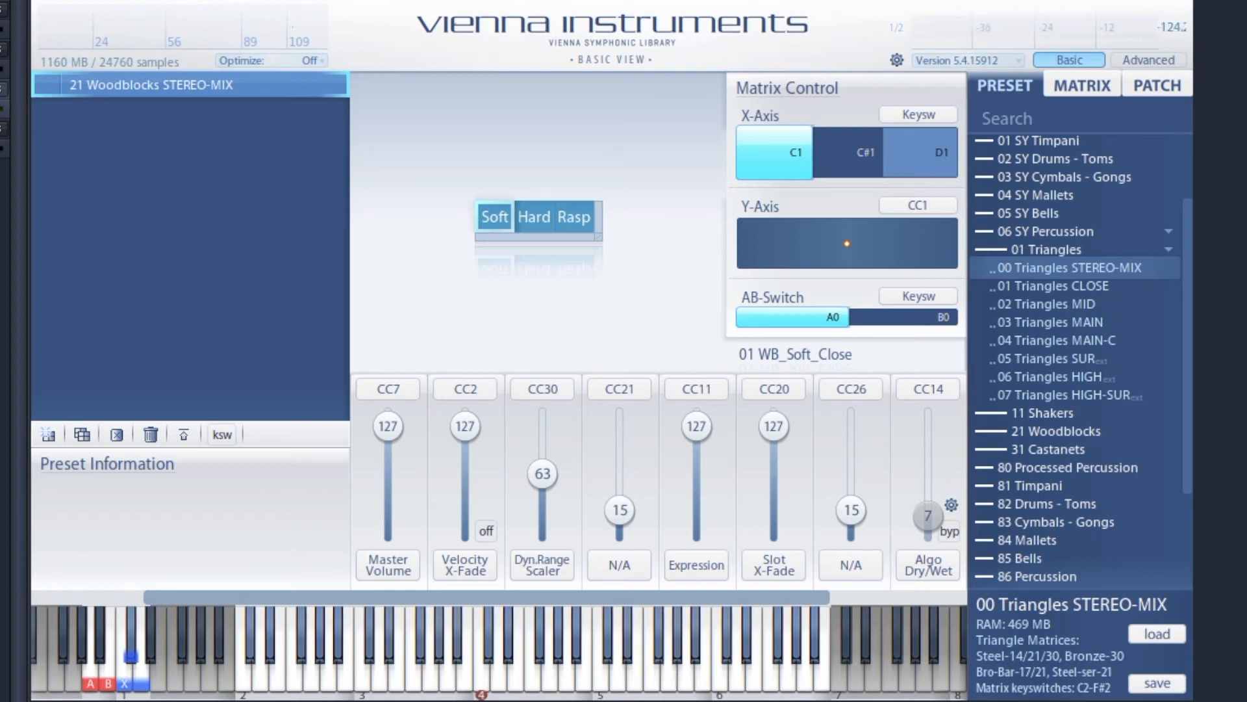
pyautogui.click(108, 684)
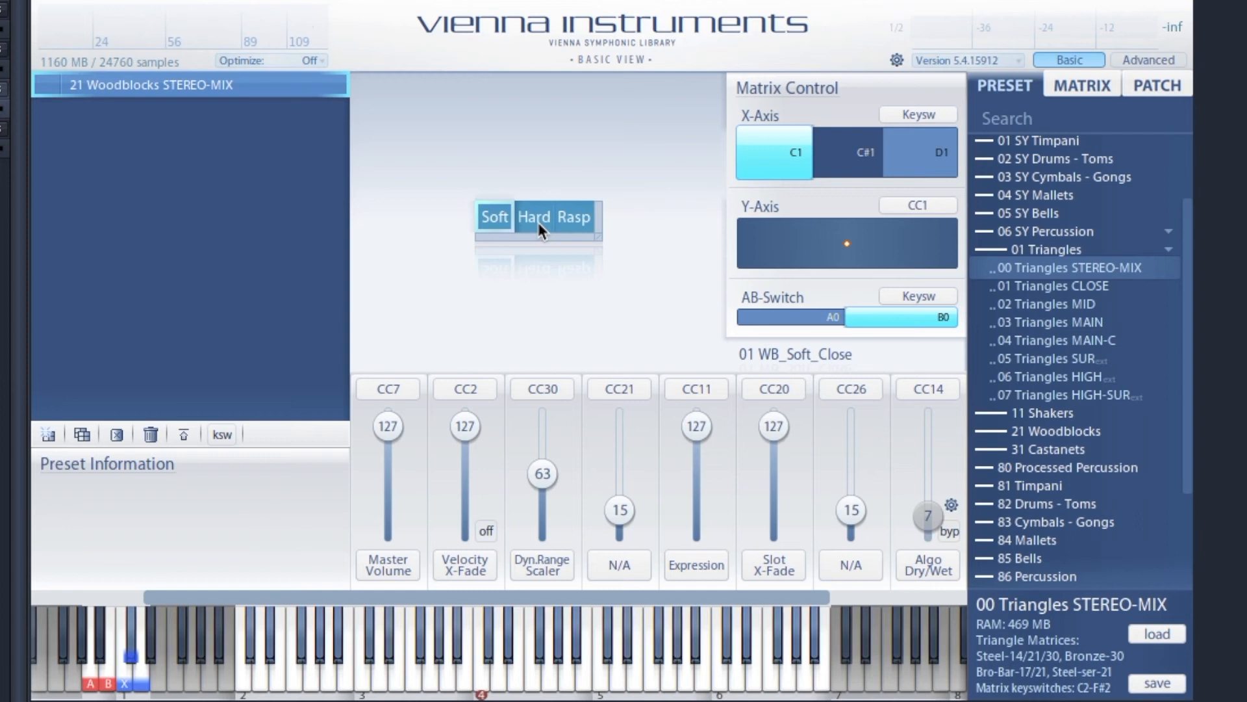
pyautogui.click(851, 153)
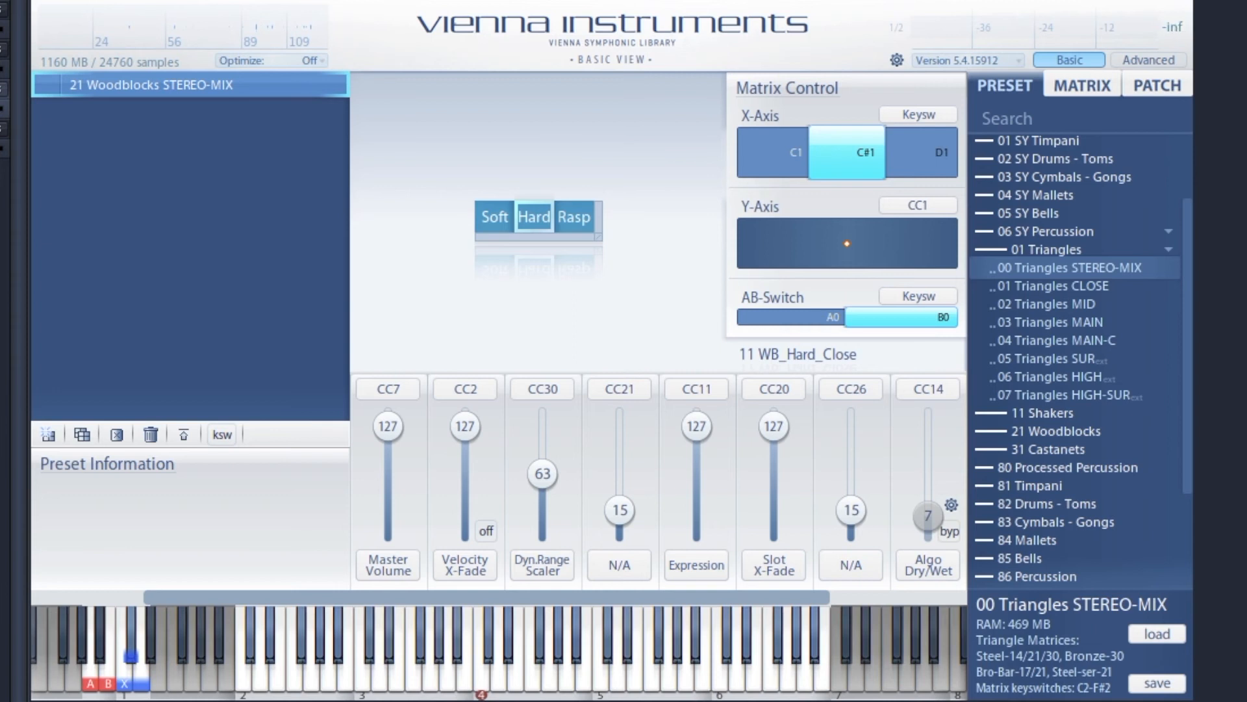
pyautogui.click(575, 228)
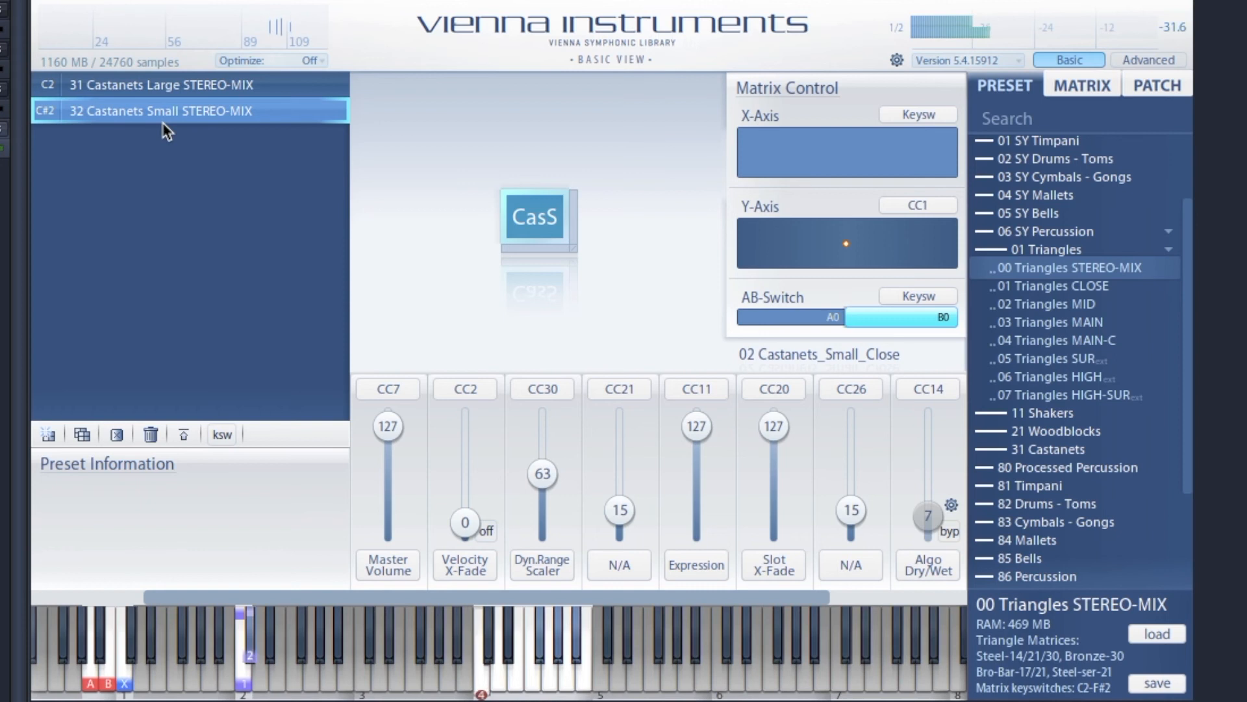
# - Select the 31 Castanets Large STEREO-MIX matrix and audition several of its mapped notes
pyautogui.click(168, 91)
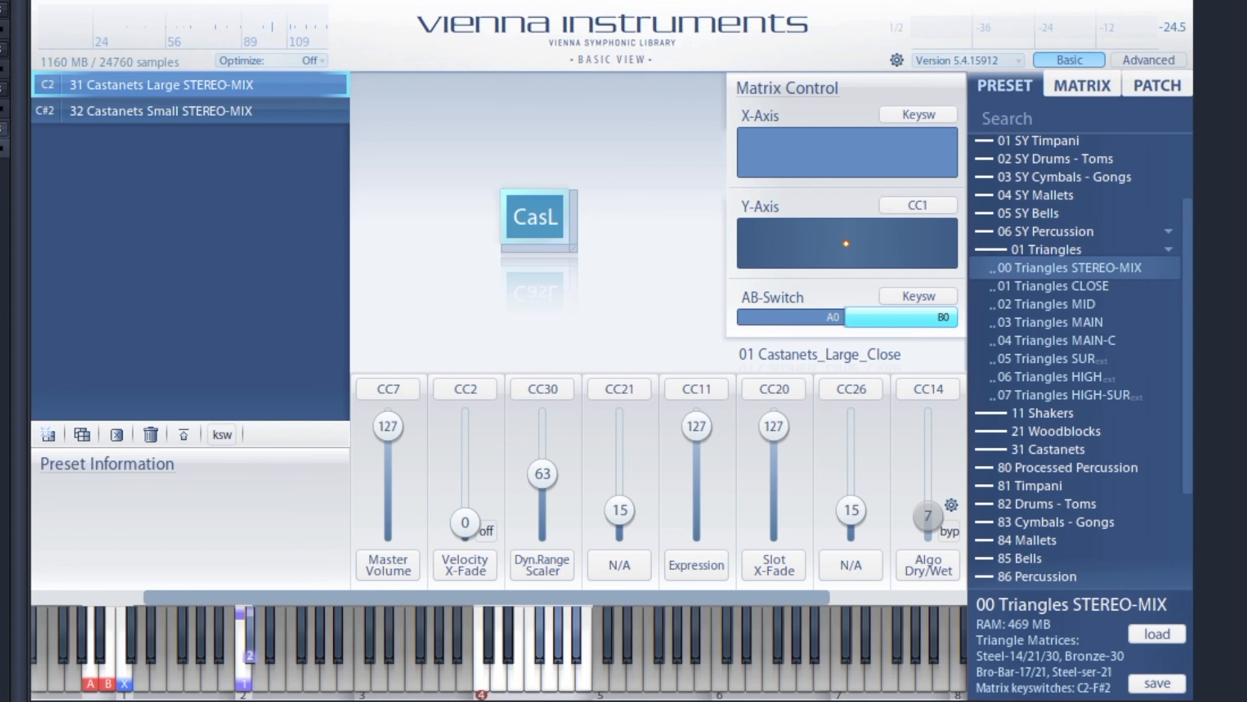
pyautogui.click(516, 693)
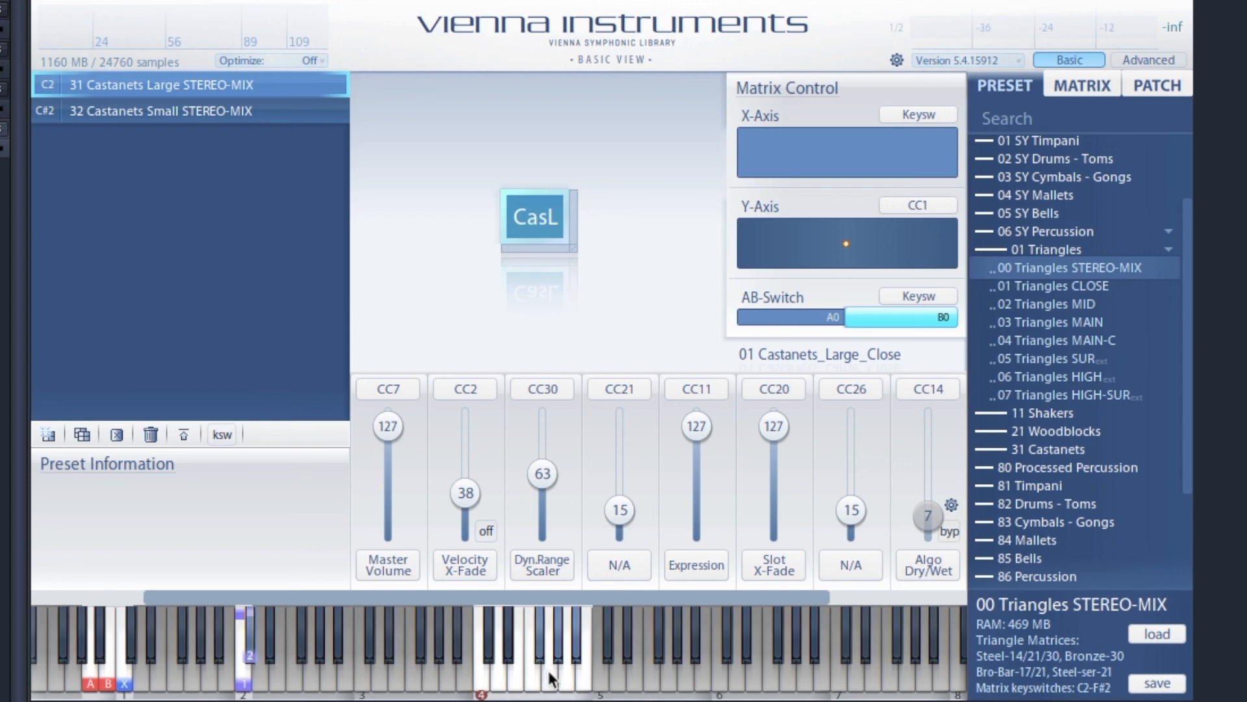
pyautogui.click(545, 691)
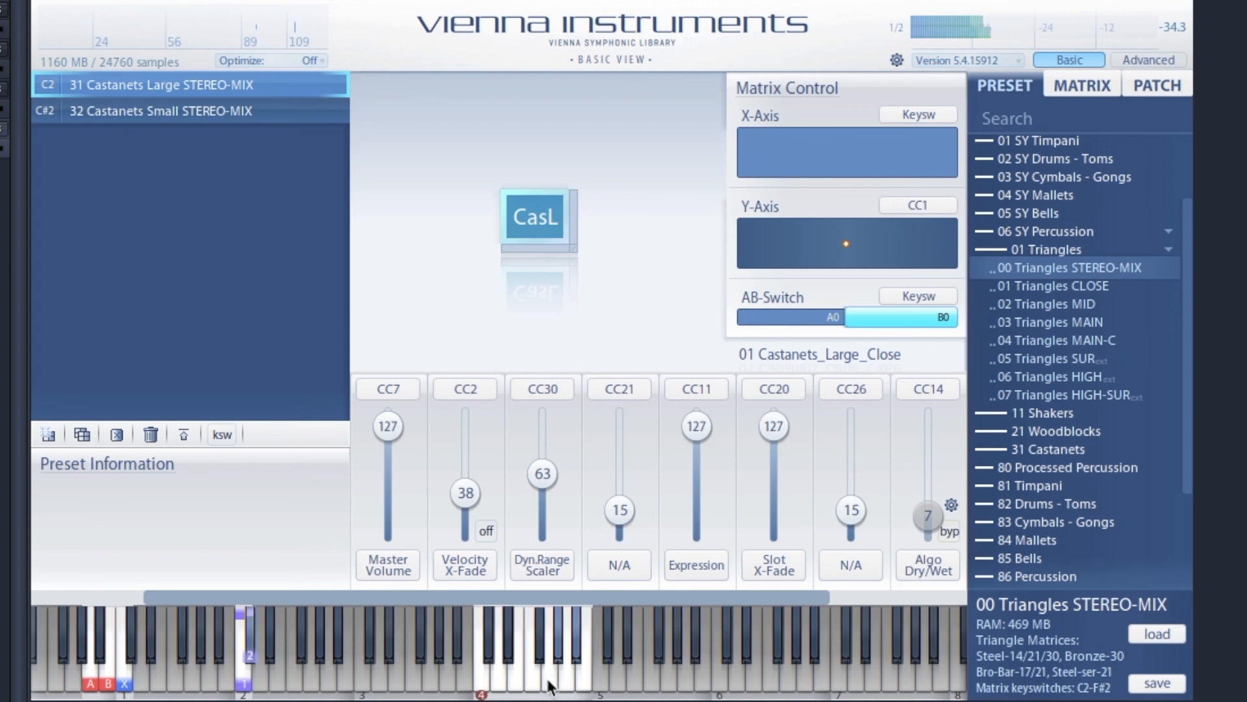
pyautogui.click(558, 687)
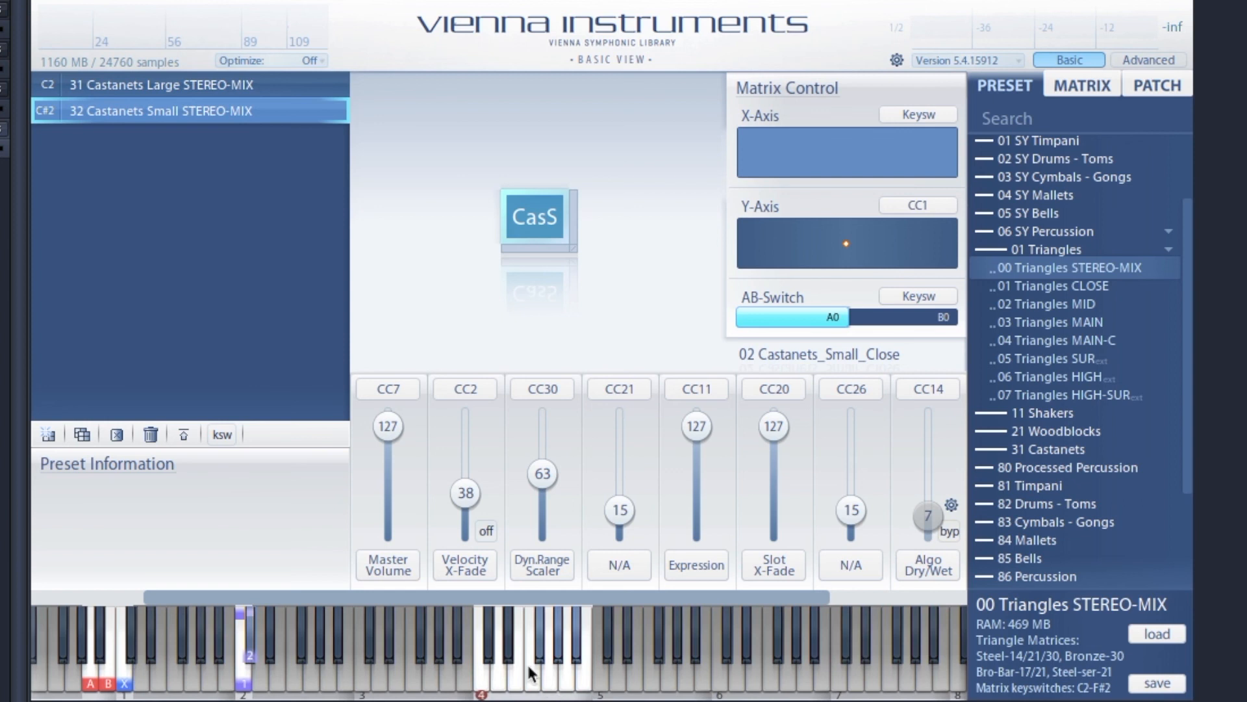
# - Audition the small castanets by playing the upper notes of their mapped range, repeating most of them
pyautogui.click(557, 650)
pyautogui.click(557, 649)
pyautogui.click(569, 679)
pyautogui.click(570, 678)
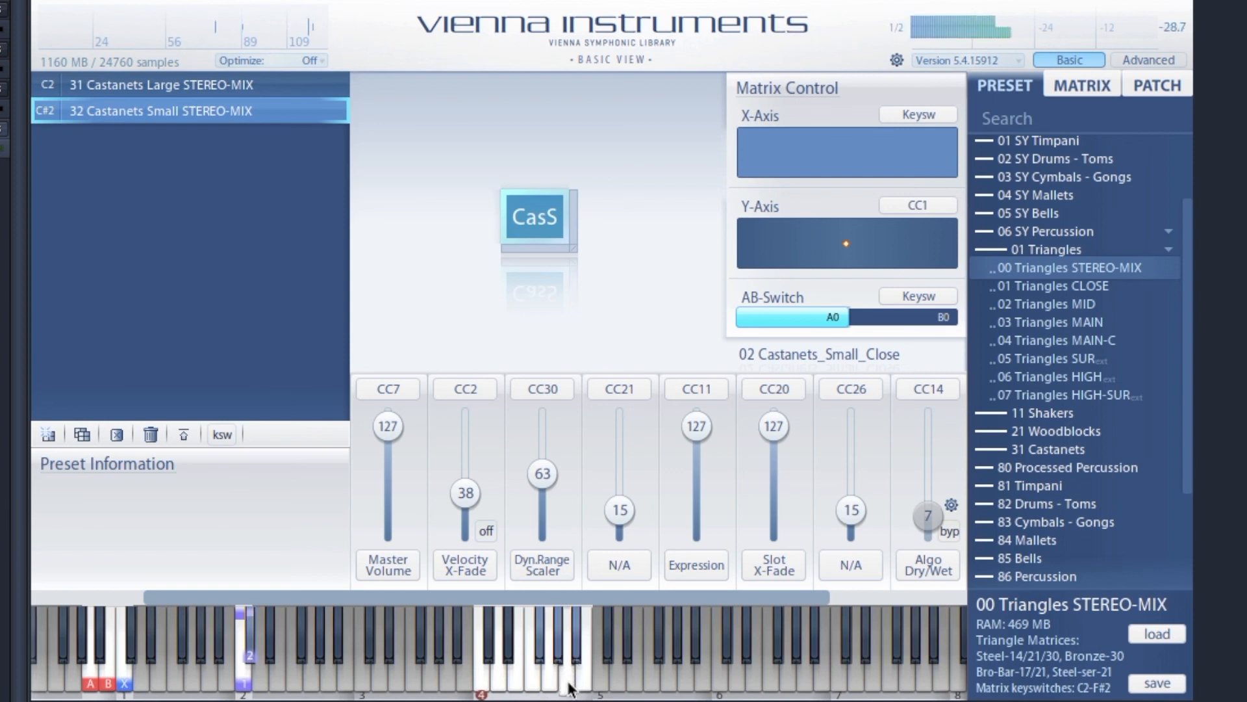
pyautogui.click(577, 662)
pyautogui.click(577, 662)
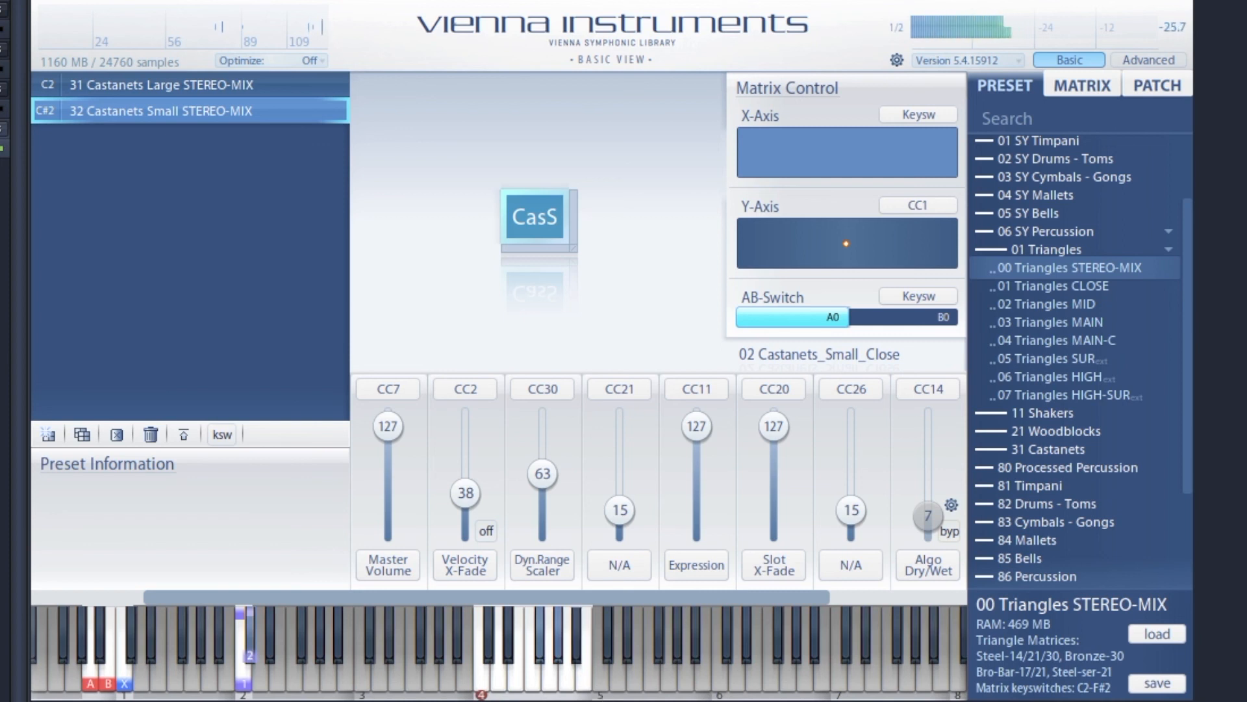
pyautogui.click(583, 679)
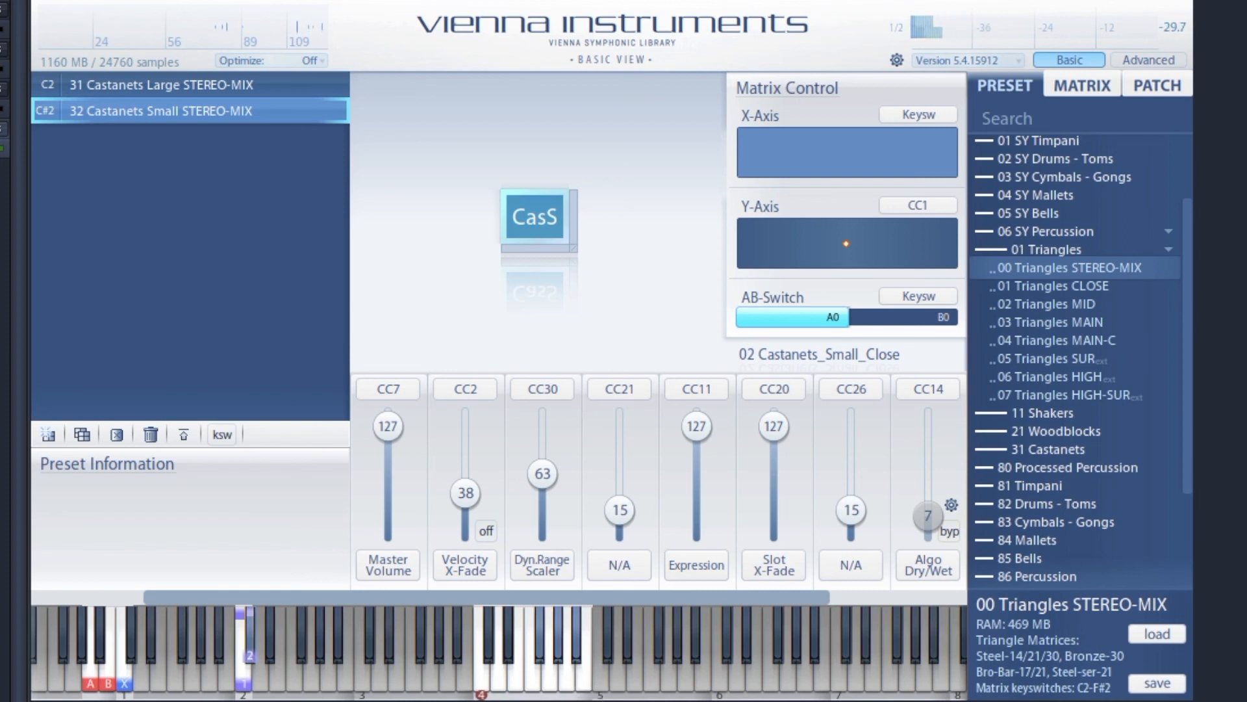